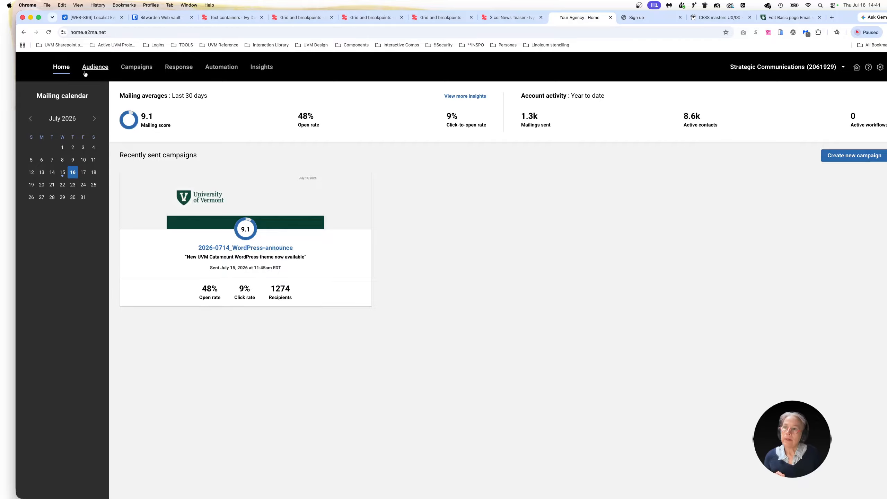
Step: Open the audience's groups list and look at the group creation dialog, leaving it without creating a group
left_click(95, 67)
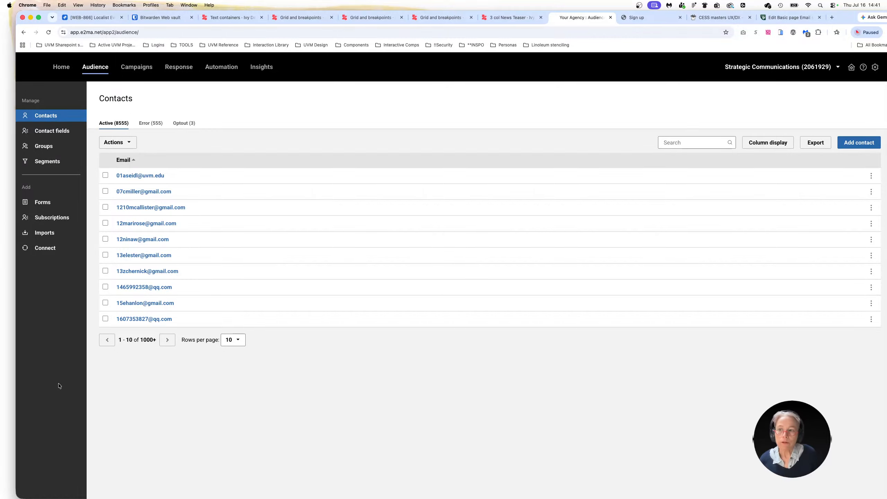
left_click(43, 148)
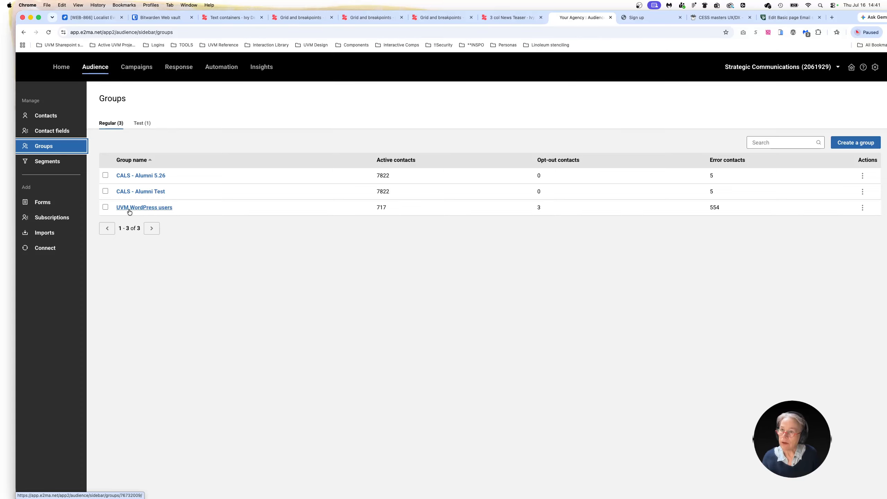
left_click(849, 143)
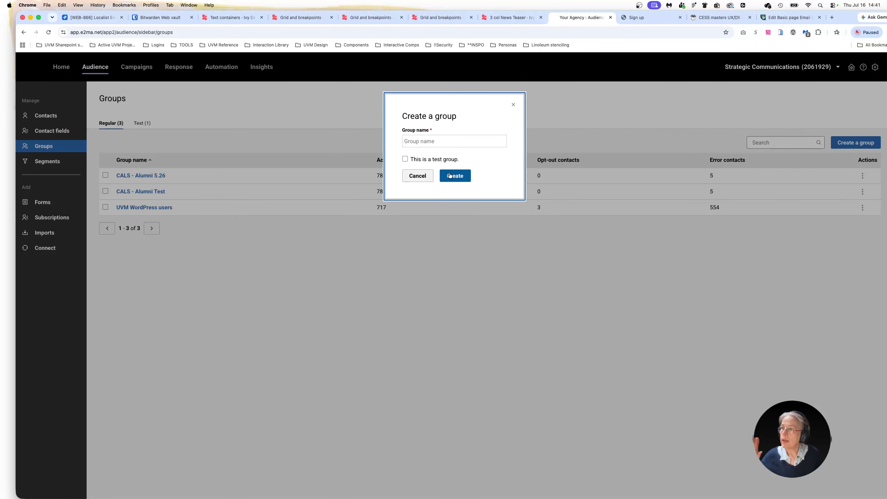
left_click(419, 177)
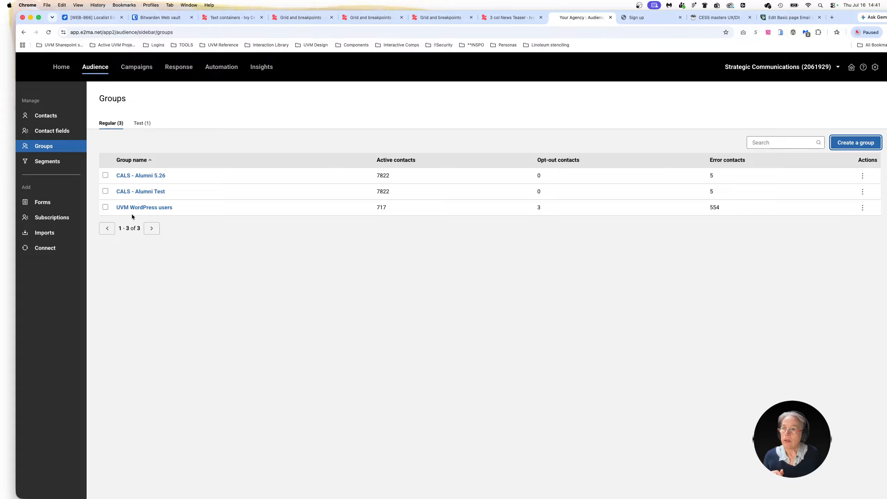
Step: Create a new regular audience form named "Demo signup form2" and continue to its settings
left_click(37, 203)
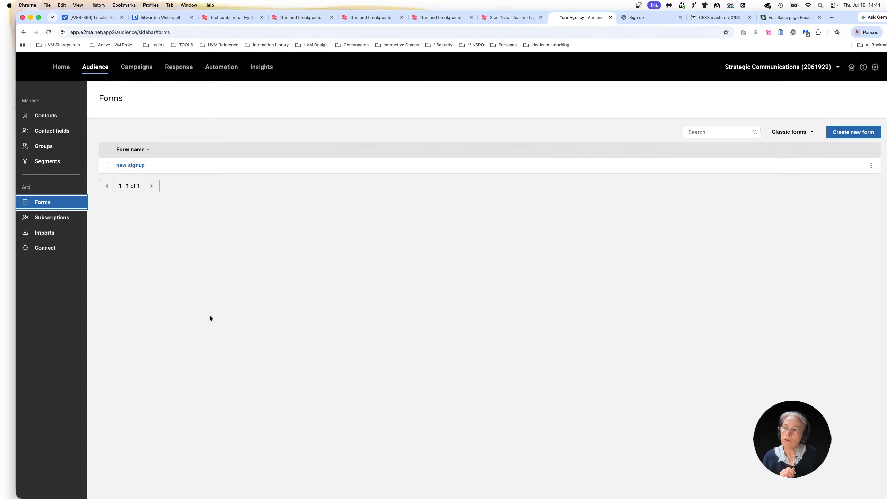
left_click(852, 133)
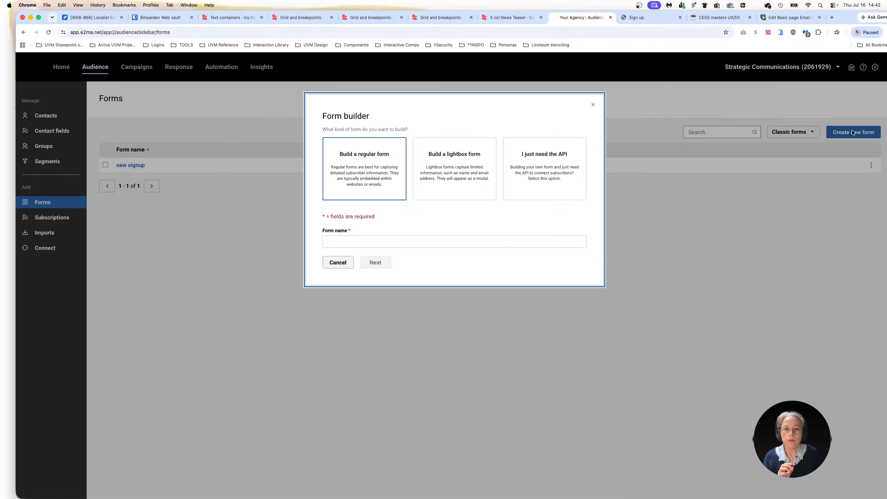
left_click(328, 242)
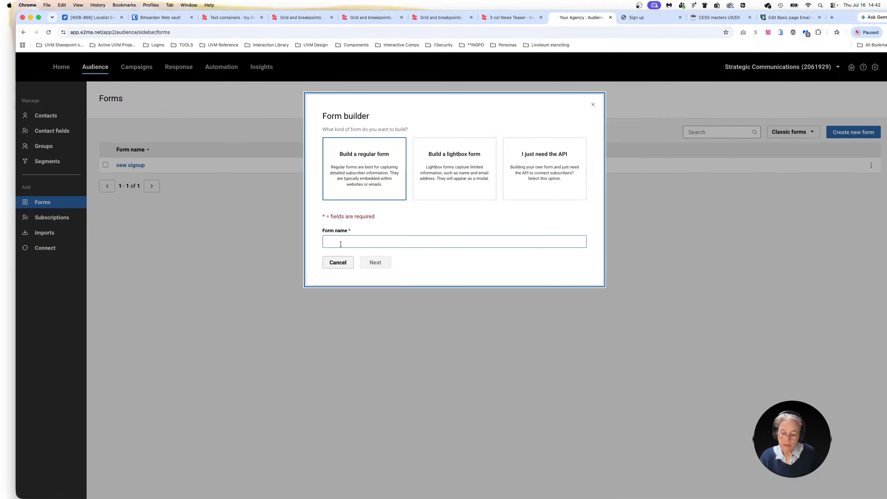
left_click(340, 245)
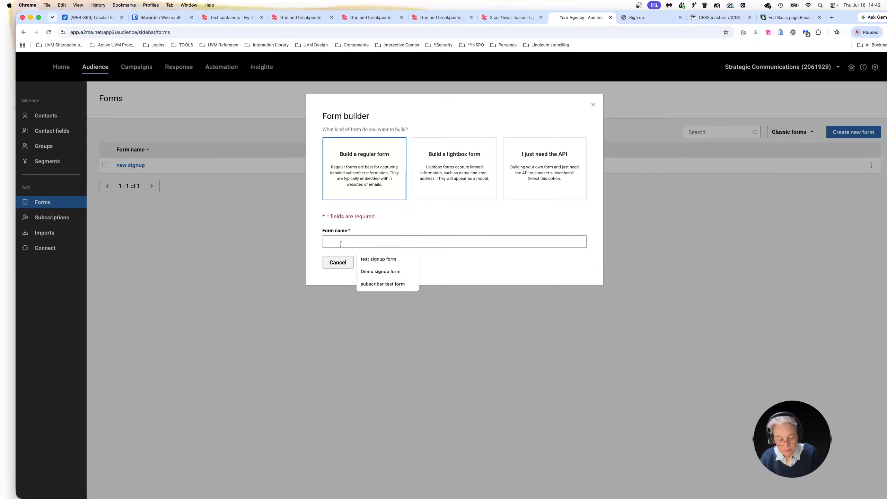
type("d")
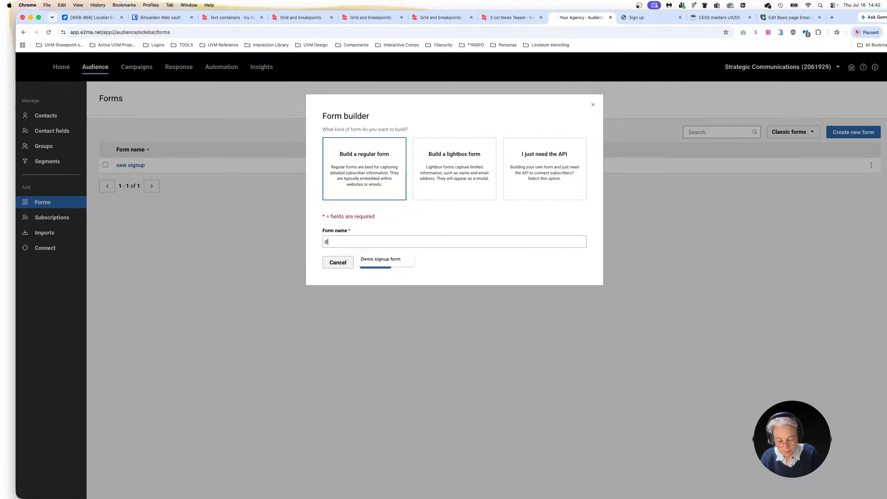
type("emo signup form")
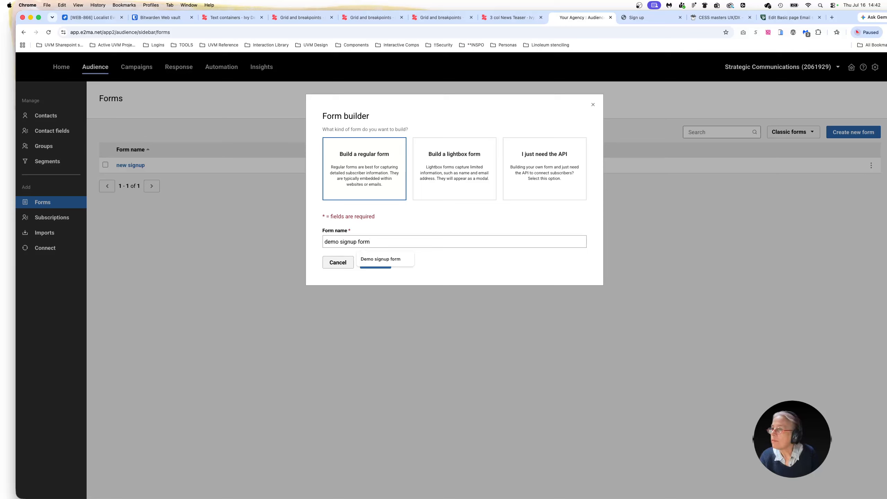
left_click(363, 258)
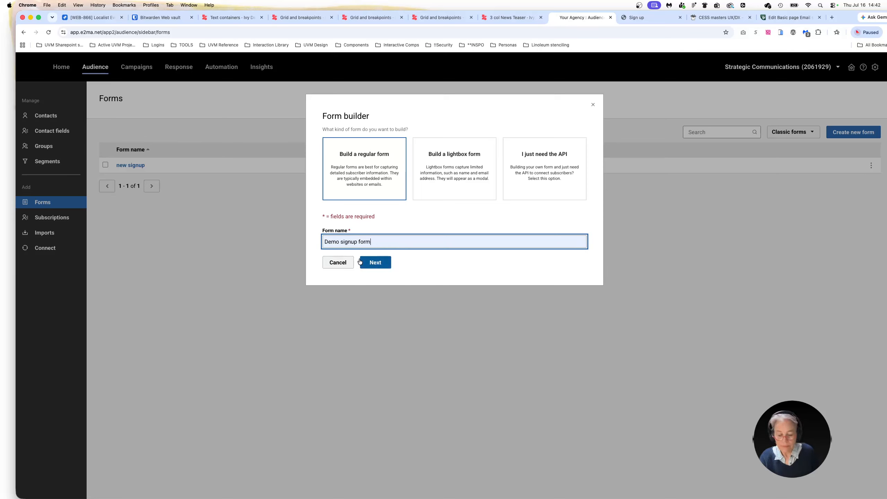
type("2")
left_click(370, 262)
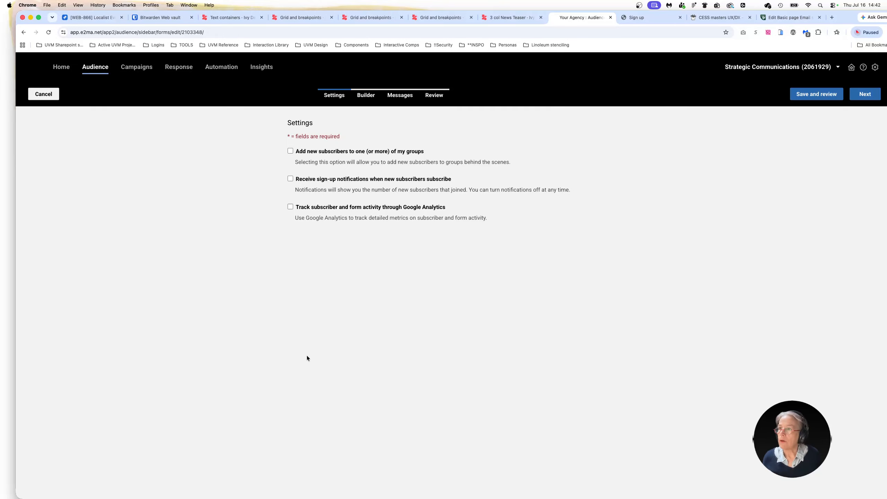
Step: Set the form to add new subscribers to the UVM WordPress users group
left_click(289, 151)
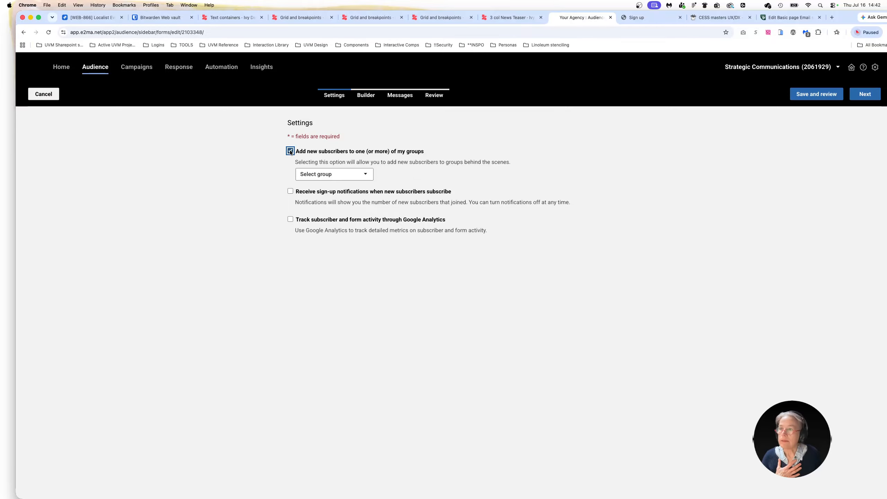
left_click(324, 175)
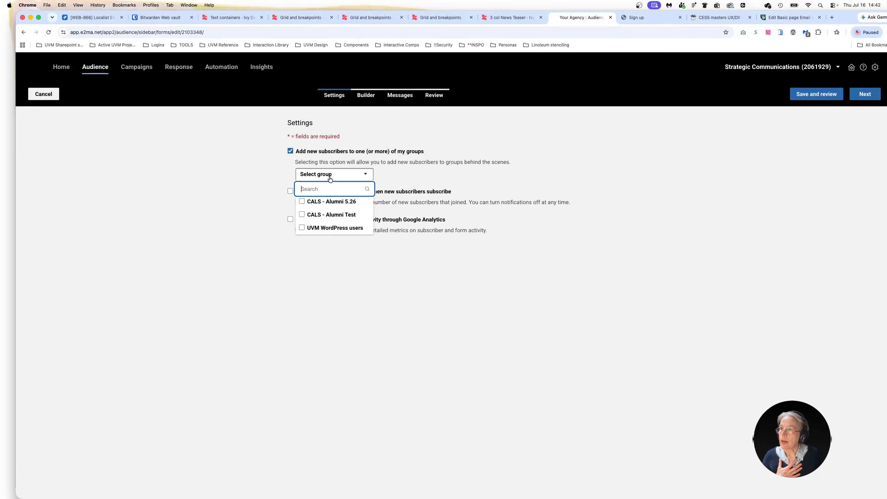
left_click(302, 228)
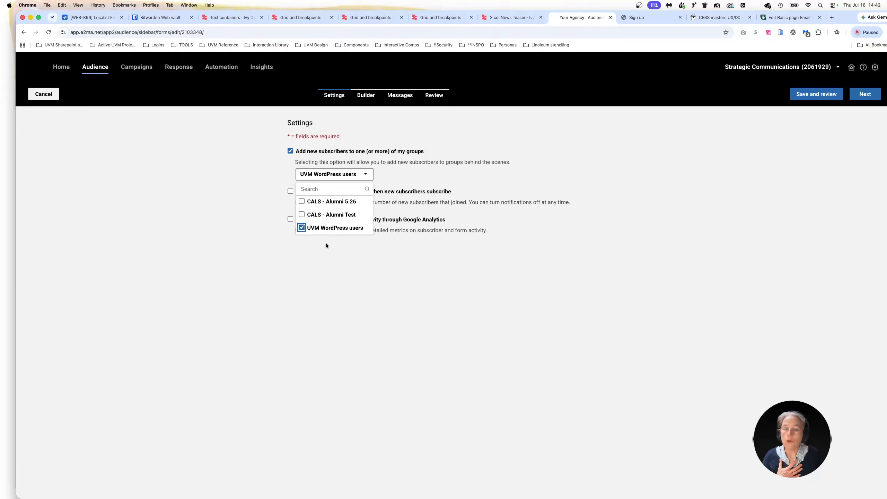
left_click(398, 379)
Step: Enable weekly sign-up notifications for new subscribers and enter the recipient's e-mail address
left_click(290, 191)
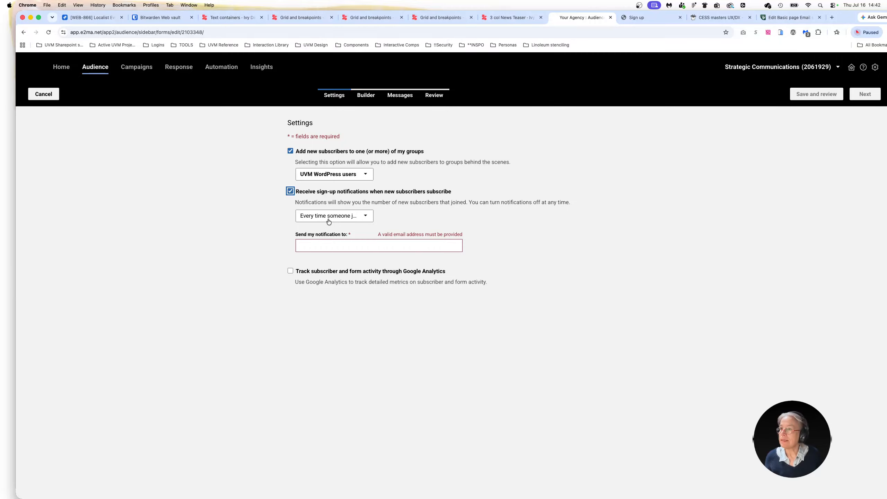
left_click(357, 216)
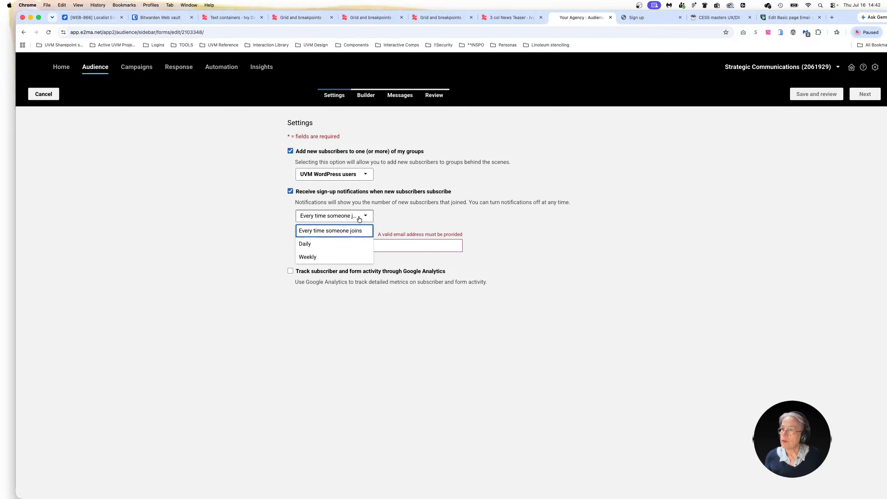
left_click(309, 257)
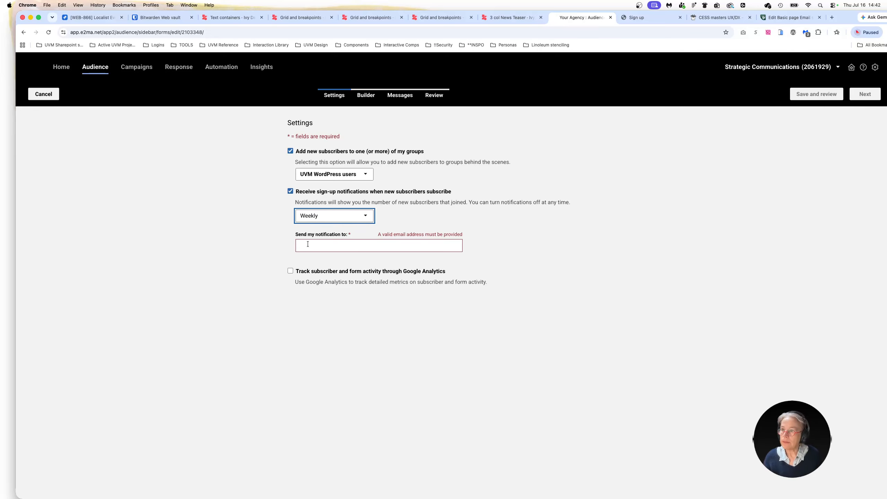
left_click(308, 245)
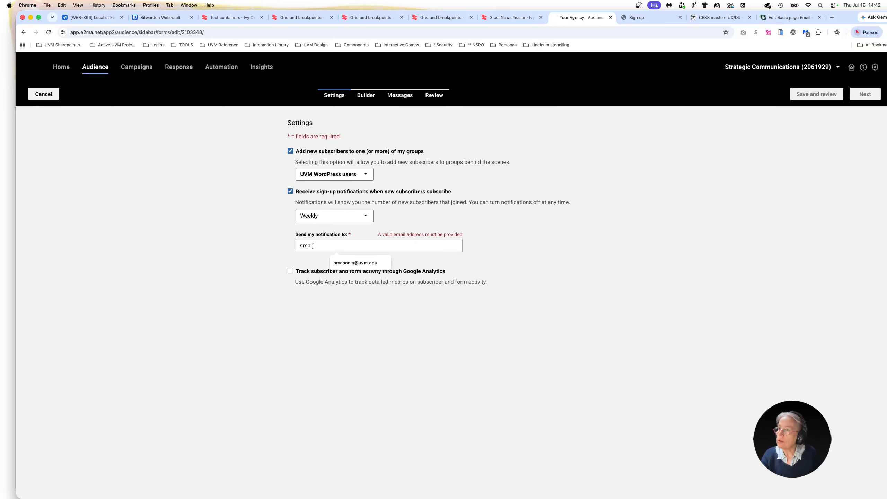
left_click(350, 266)
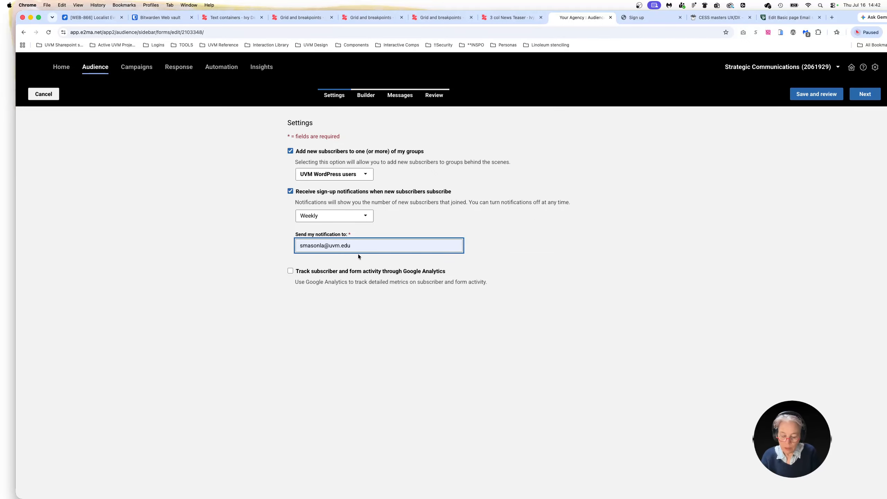
type(",")
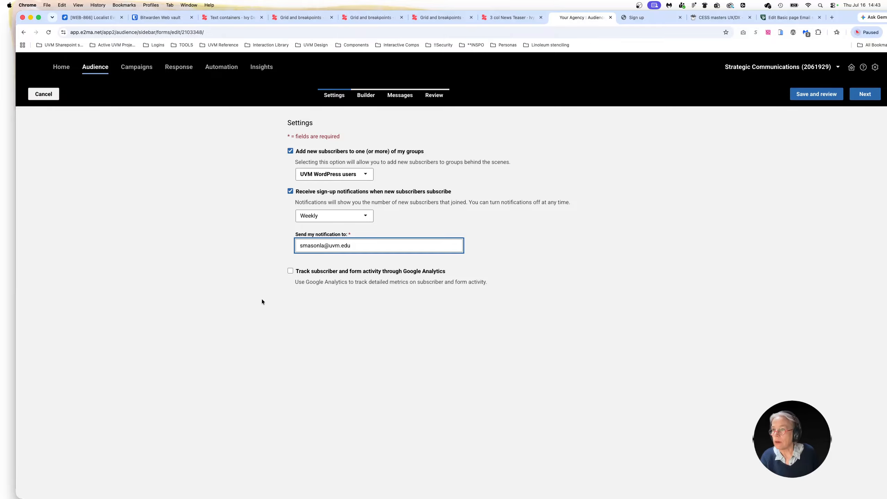
left_click(290, 301)
left_click(291, 271)
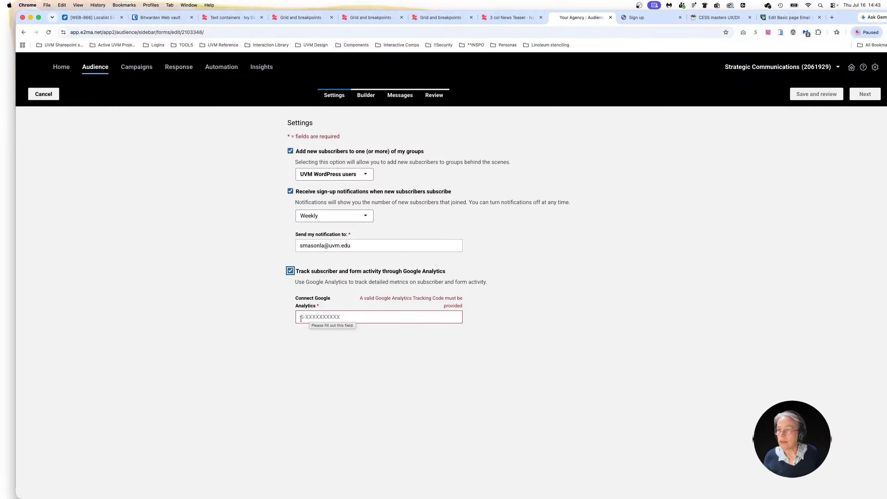
left_click(307, 318)
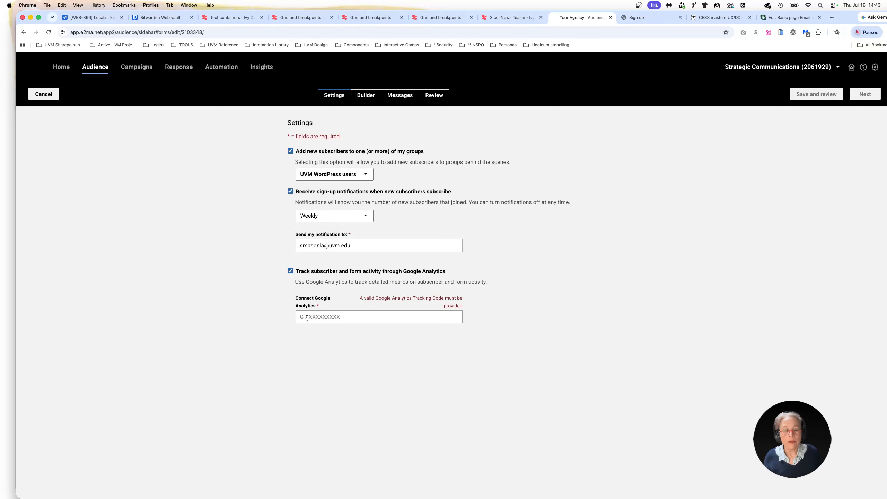
left_click(307, 317)
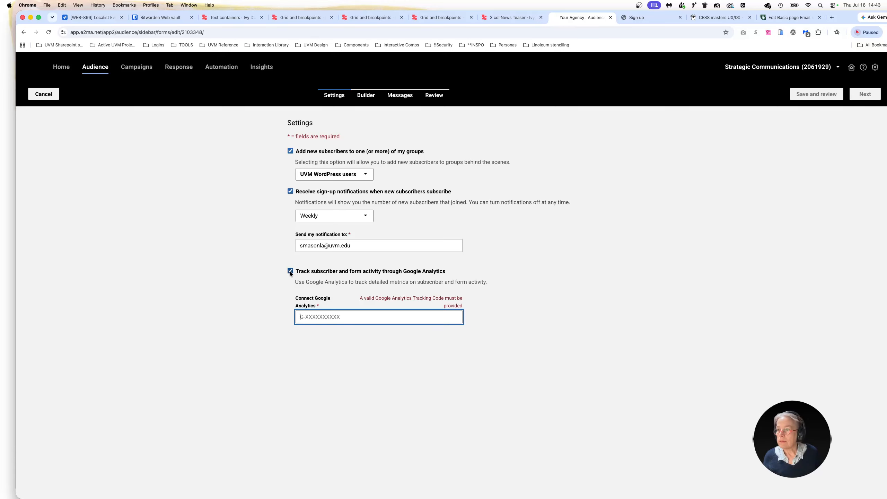
left_click(290, 271)
left_click(819, 149)
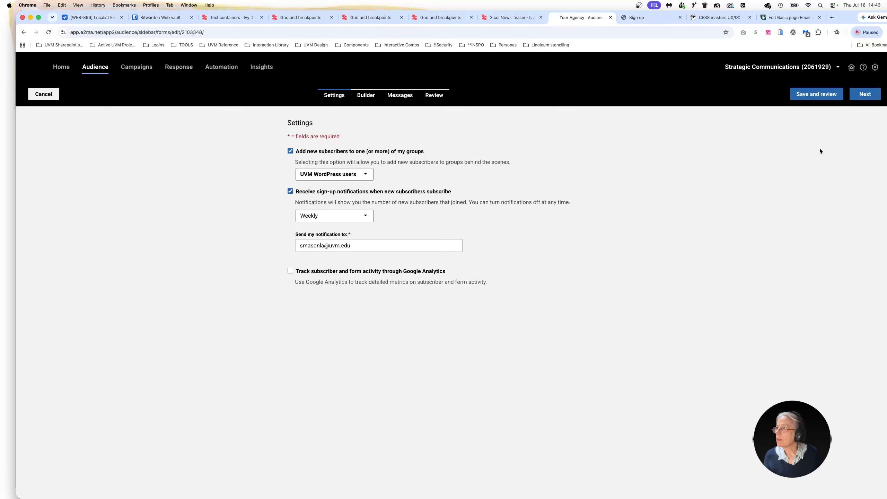
Step: Continue to the form builder and replace the default form message with the copied text inviting people to receive WordPress-related emails from UVM
left_click(863, 97)
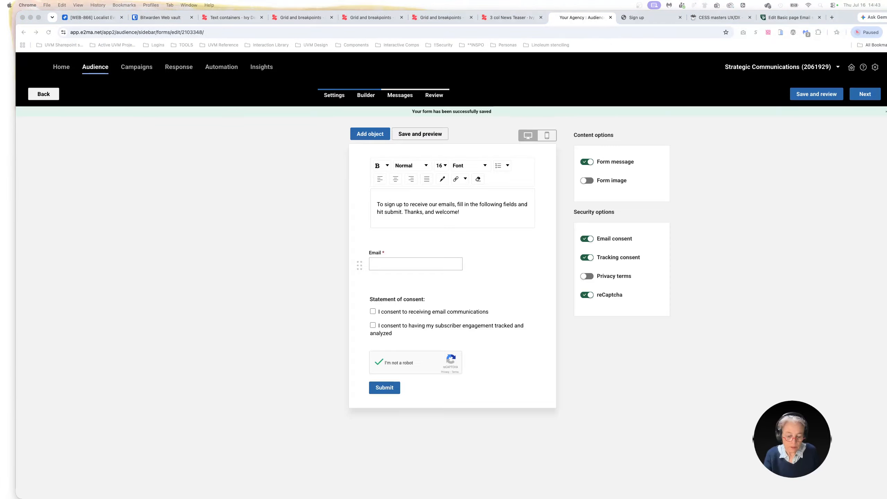
left_click(408, 214)
key("super+a")
type("Sign up to receive WordPress-related emails from UVM, including: Notices about WordPress support hours Tips and best practices Updates and announcements Simply complete the fields below and click Submit. Thank you! Strategic Communications and Enterprise Technology Services")
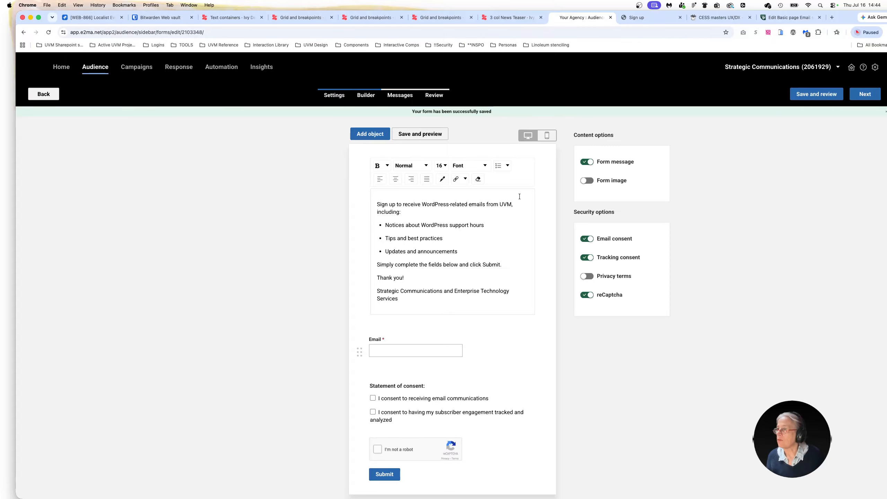
Step: Enable the form image and upload the green picture with the V shield as its source
left_click(587, 180)
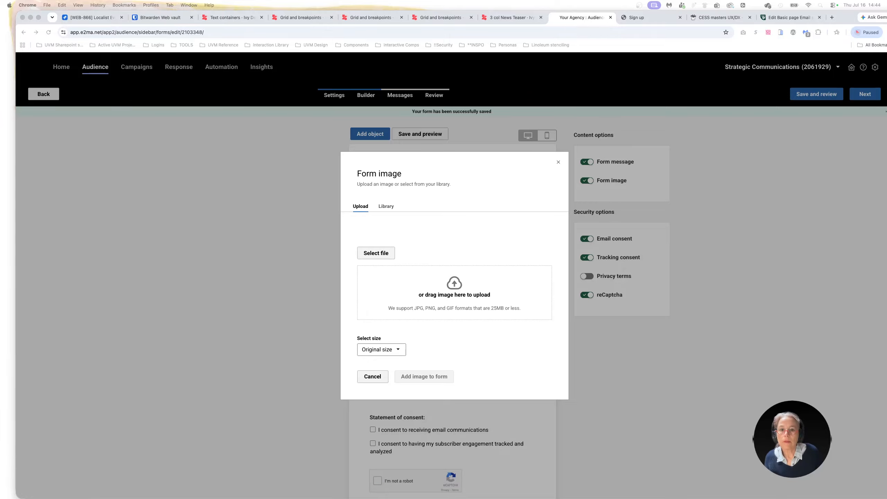
left_click_drag(56, 135, 446, 294)
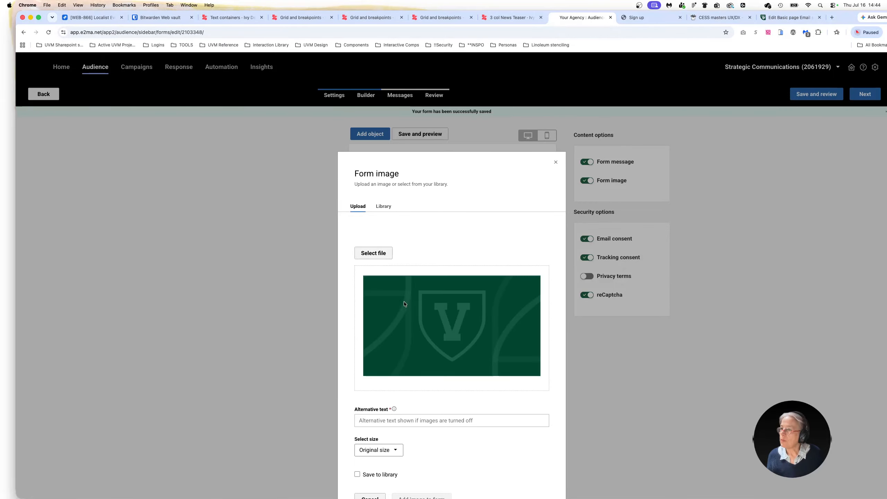
scroll(463, 394, "down", 2)
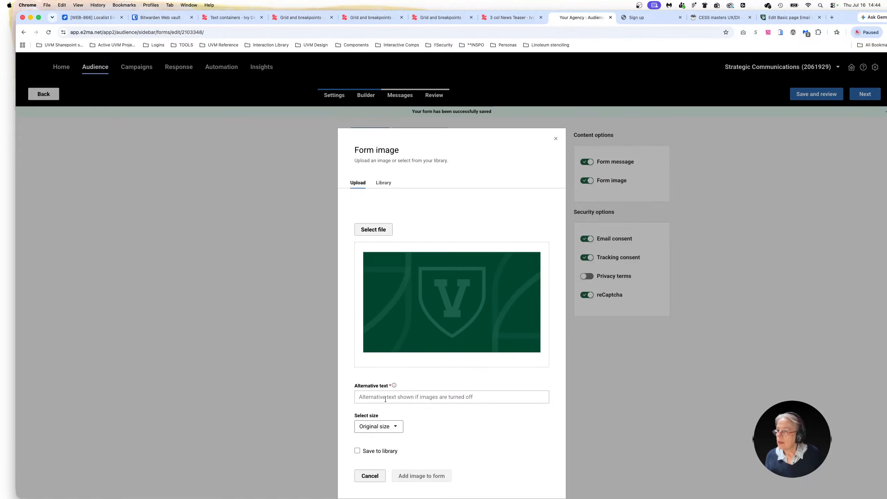
Step: Give the uploaded image the alternative text "decorative" and add it to the form at original size
left_click(446, 397)
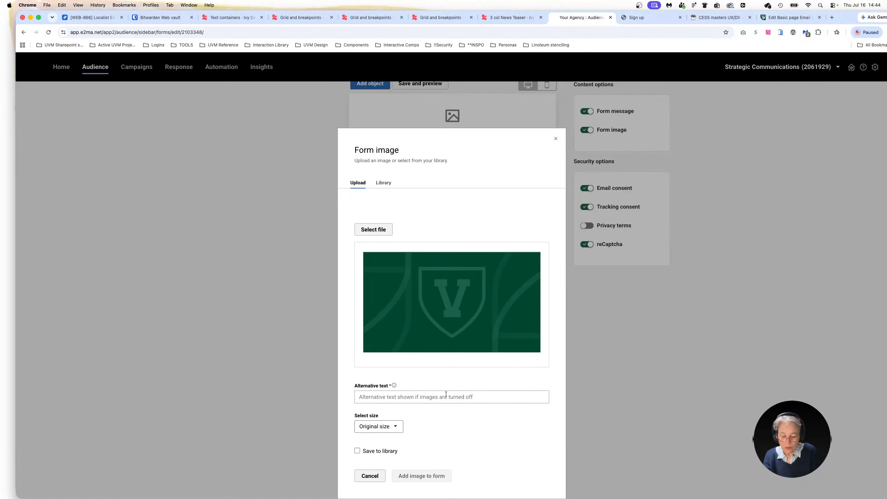
type("decorative")
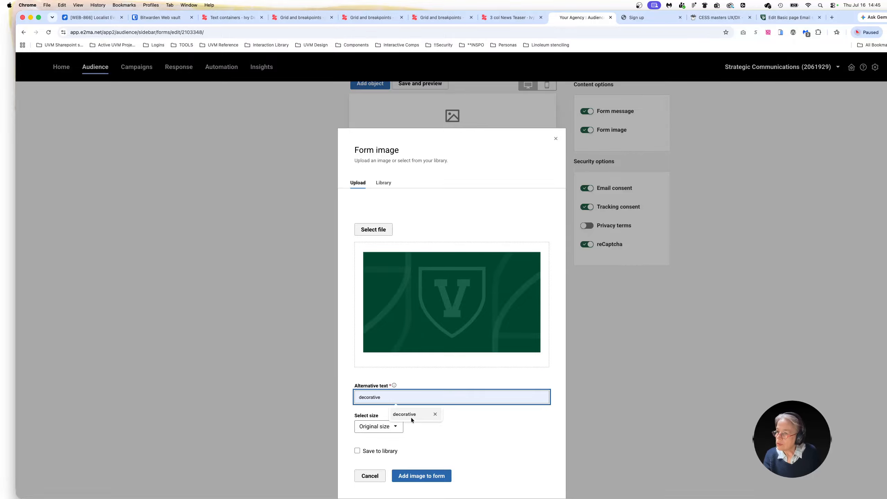
left_click(411, 418)
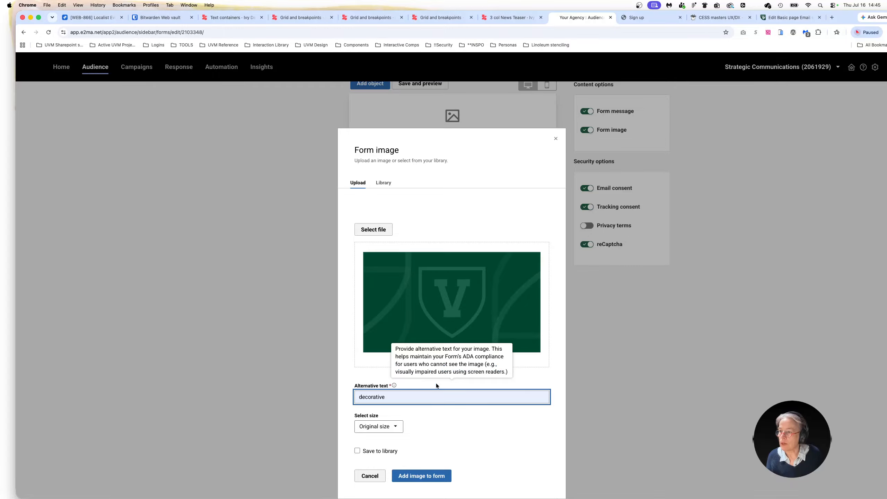
double_click(389, 399)
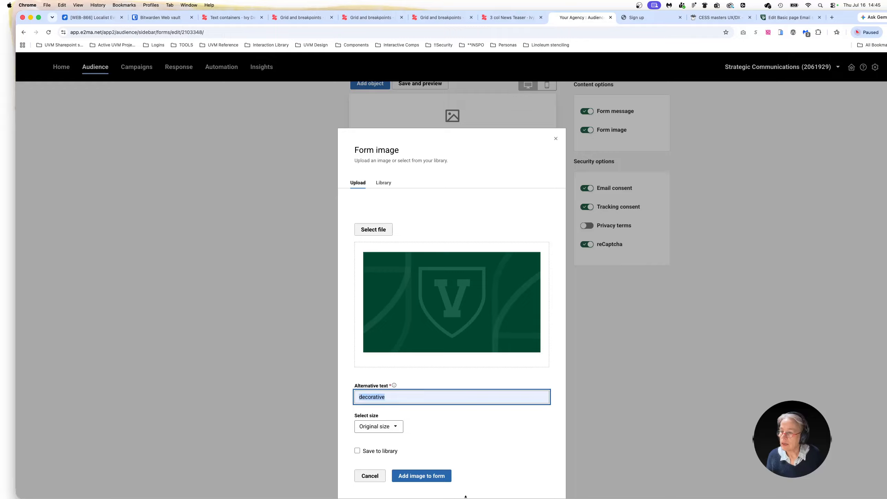
left_click(502, 464)
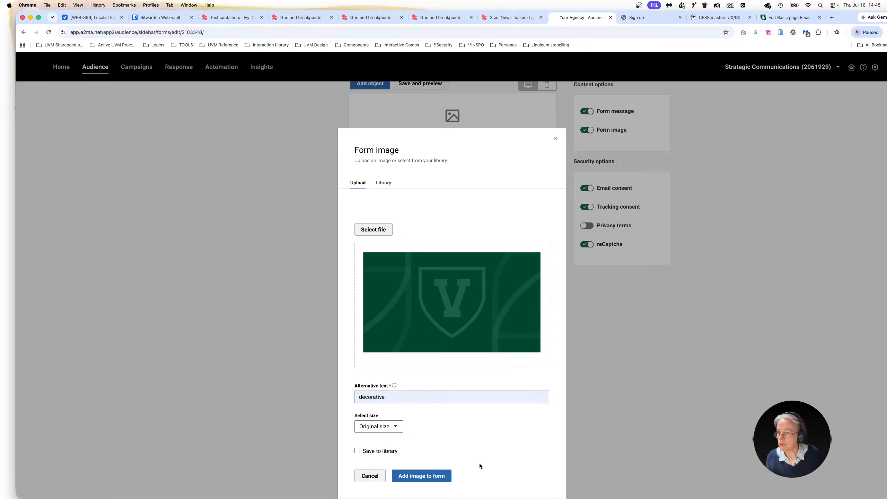
left_click(418, 474)
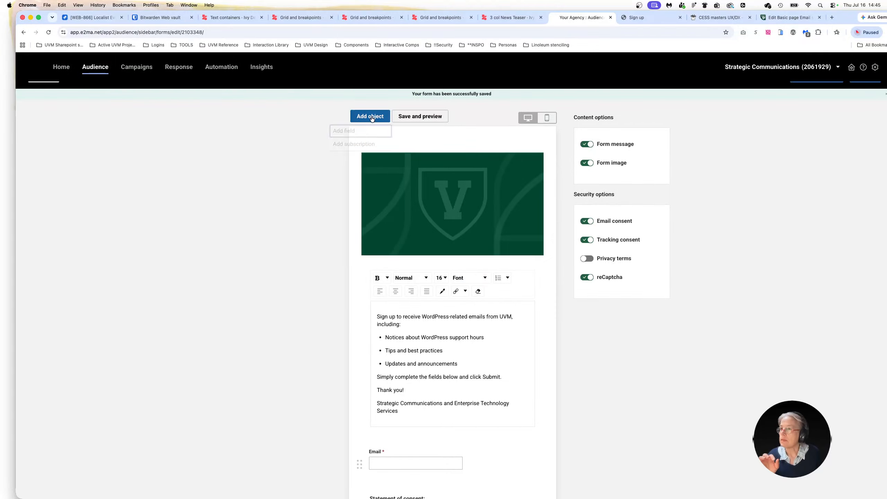
Step: Add the existing Full Name field to the signup form, keeping Full Name as its display name
left_click(372, 118)
left_click(342, 131)
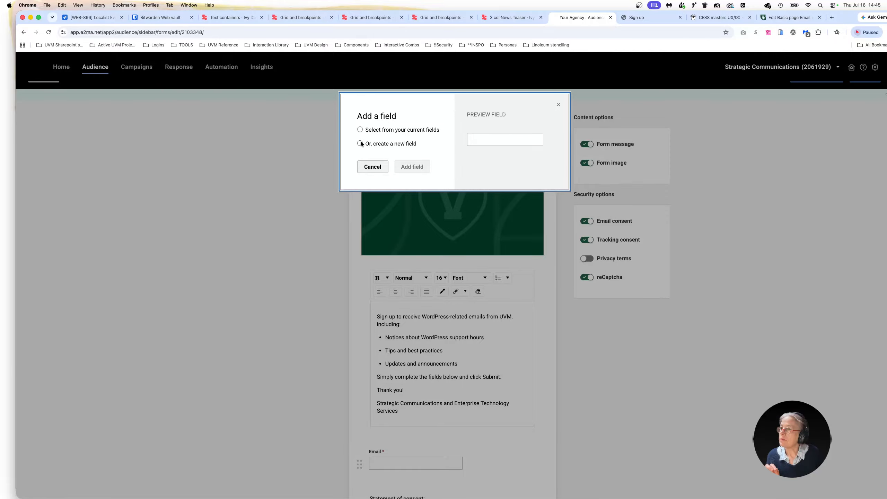
left_click(360, 129)
left_click(379, 155)
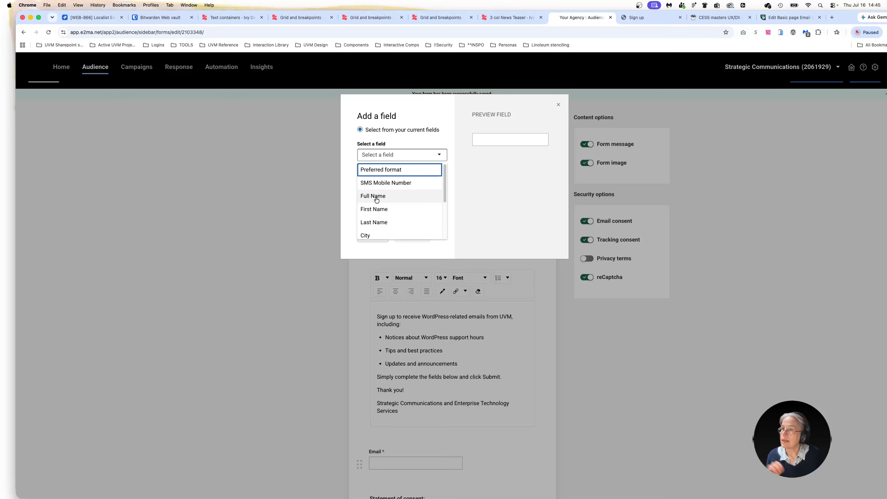
left_click(376, 198)
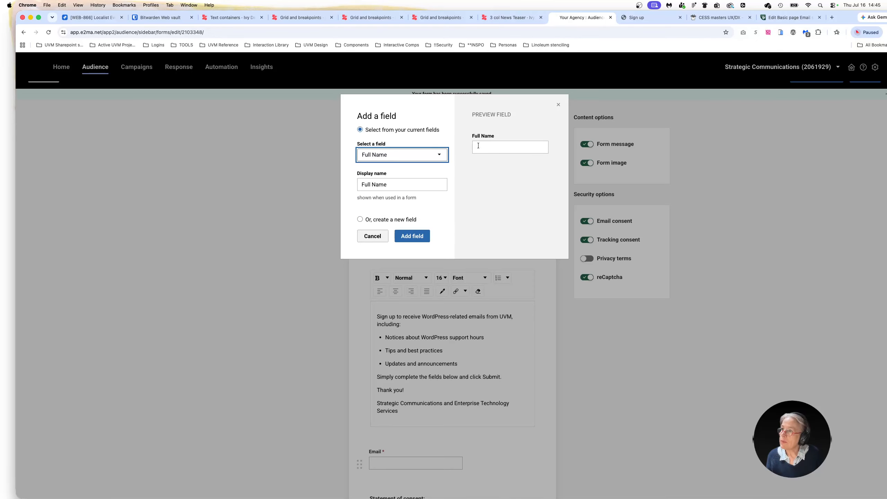
left_click(413, 237)
Step: Move the Full Name field above the Email field in the form
scroll(353, 440, "down", 3)
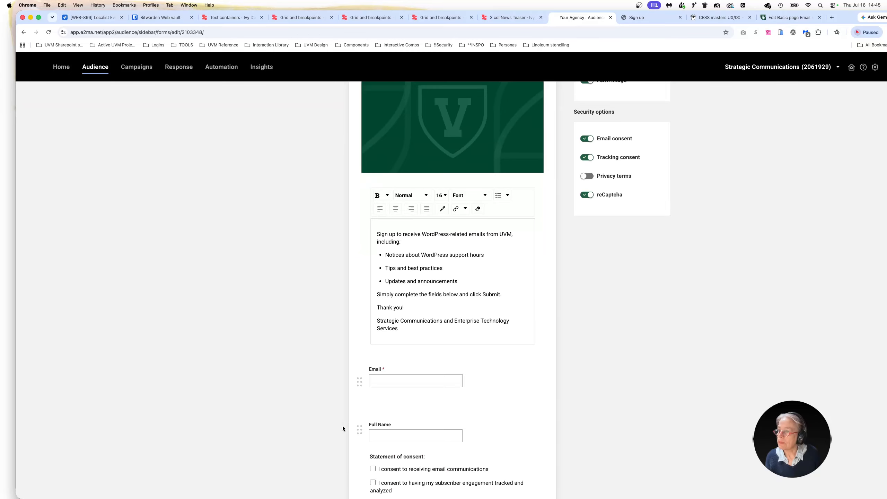
scroll(356, 432, "down", 1)
left_click_drag(360, 396, 360, 346)
scroll(362, 453, "down", 2)
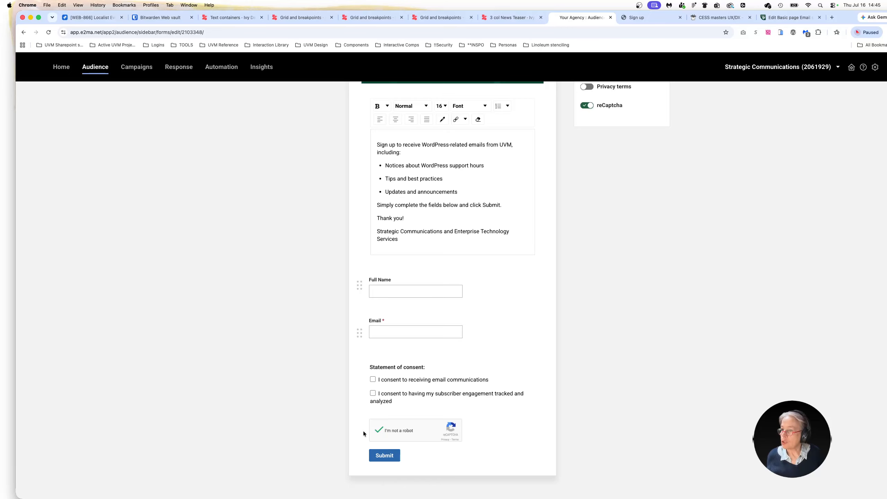
left_click(384, 456)
Step: Finish the form layout and continue to the form's success message and confirmation email settings
scroll(593, 406, "up", 3)
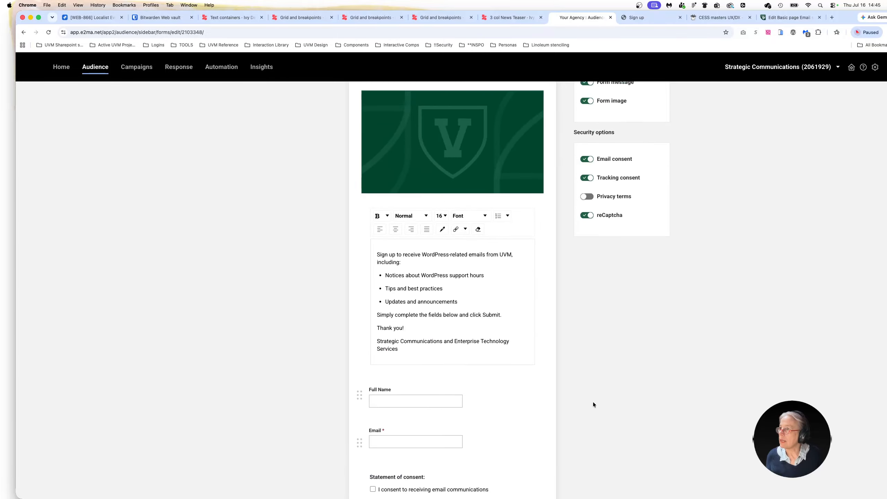
scroll(593, 403, "up", 1)
scroll(835, 174, "up", 2)
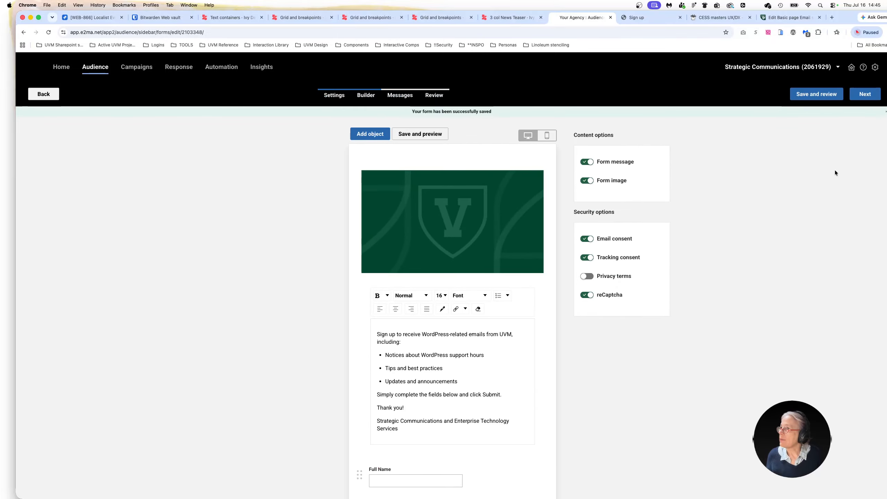
left_click(865, 95)
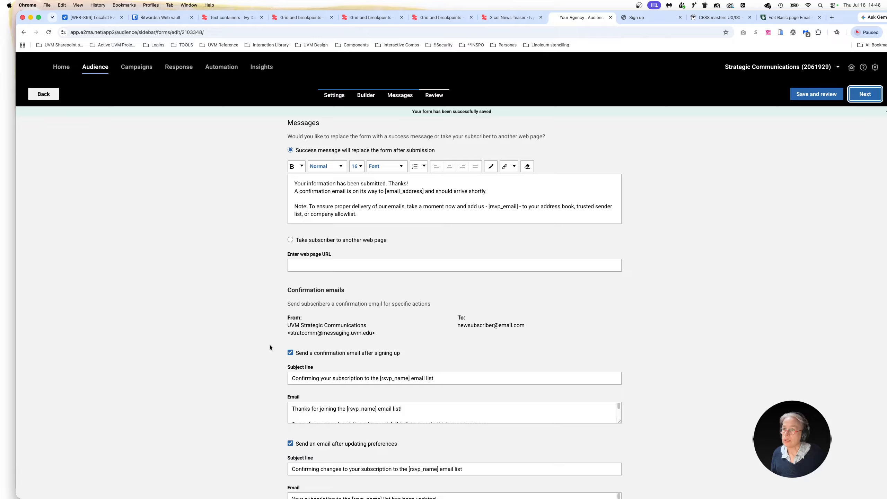
Step: Try the option that takes subscribers to another web page after submission
left_click(290, 239)
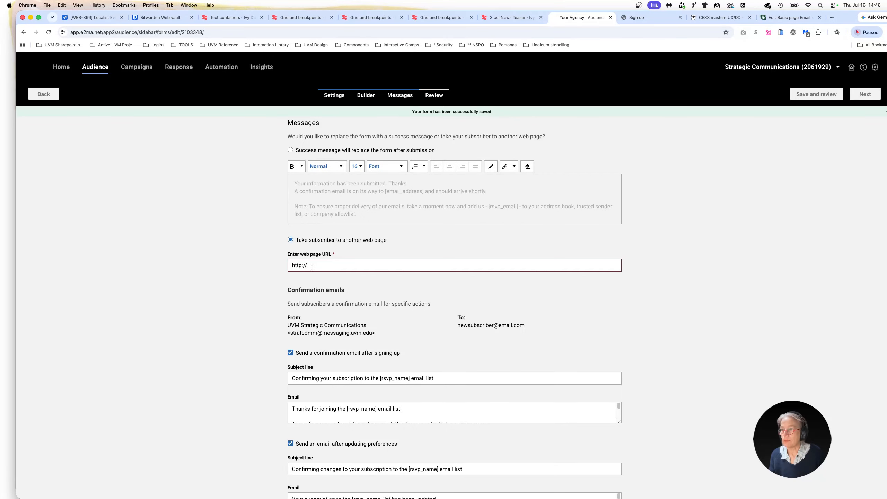
left_click(311, 267)
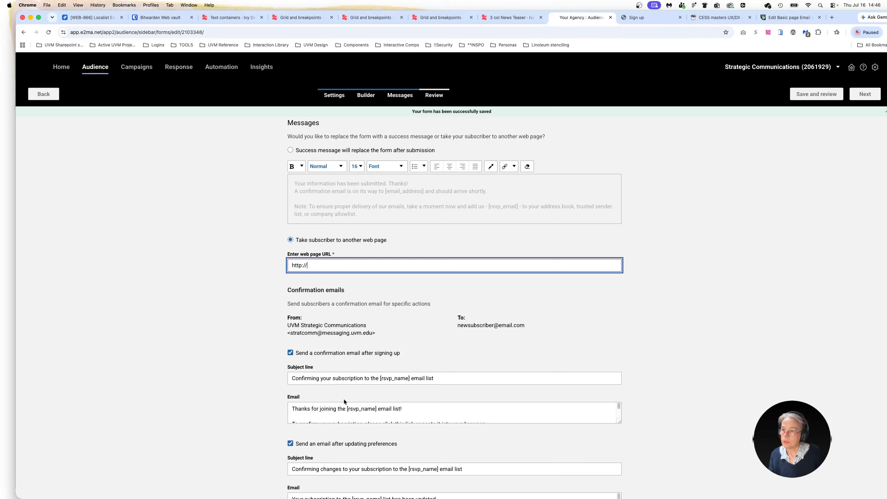
Step: Examine the default confirmation emails sent after signing up and after updating preferences
scroll(255, 381, "down", 2)
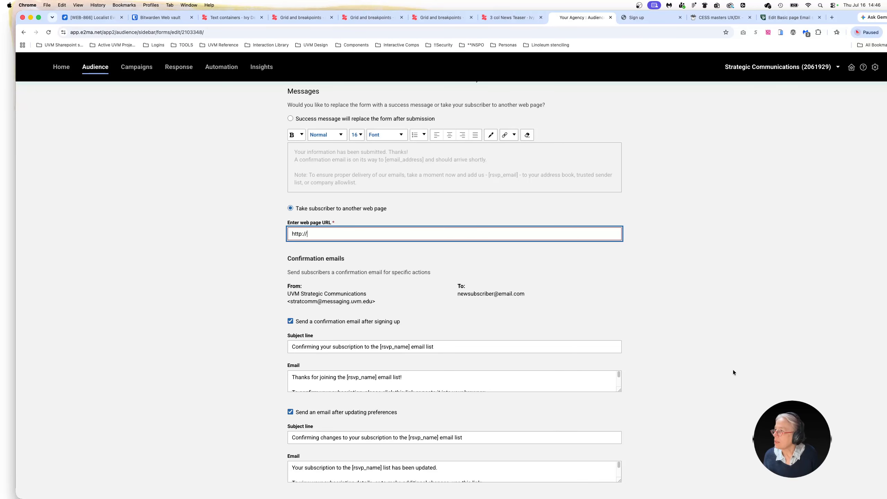
left_click_drag(426, 472, 433, 487)
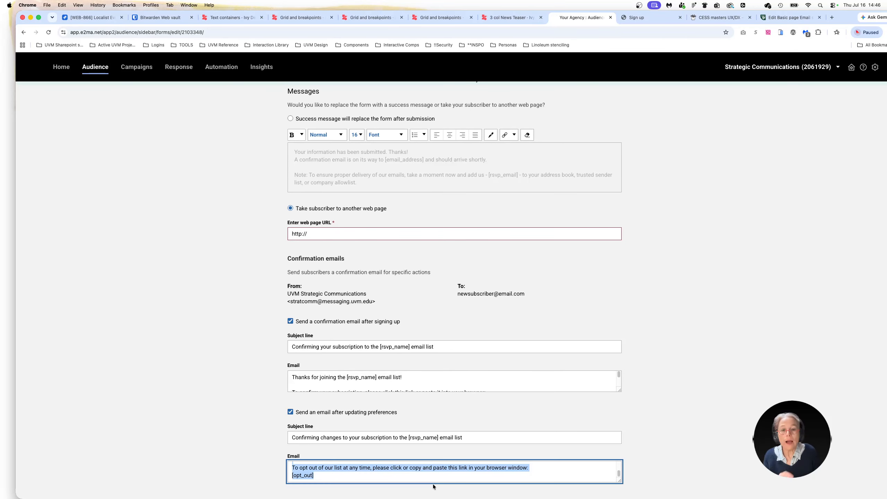
left_click(739, 174)
scroll(795, 171, "up", 1)
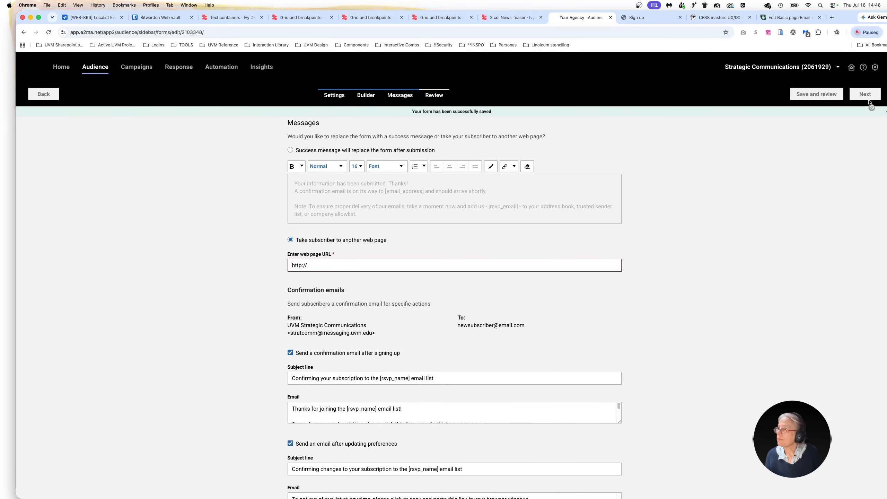
scroll(413, 334, "down", 2)
scroll(370, 373, "down", 3)
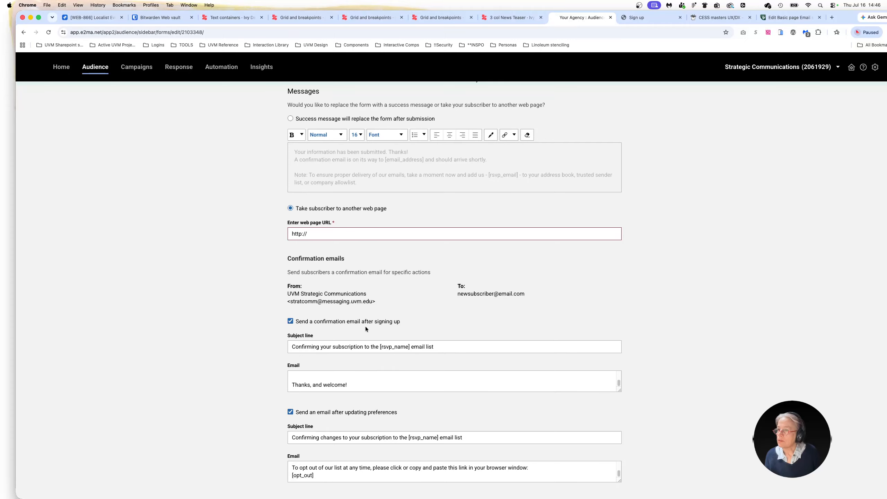
scroll(365, 326, "up", 2)
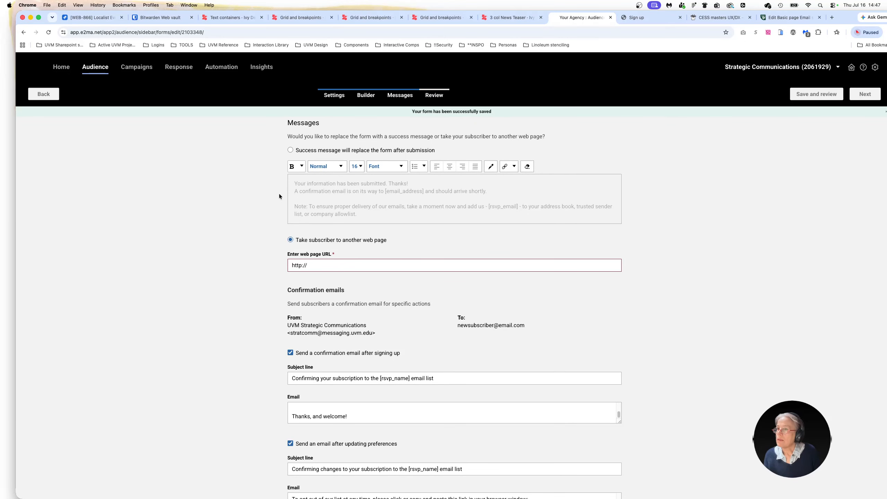
Step: Set the success message to replace the form after submission and continue to the form review
left_click(290, 150)
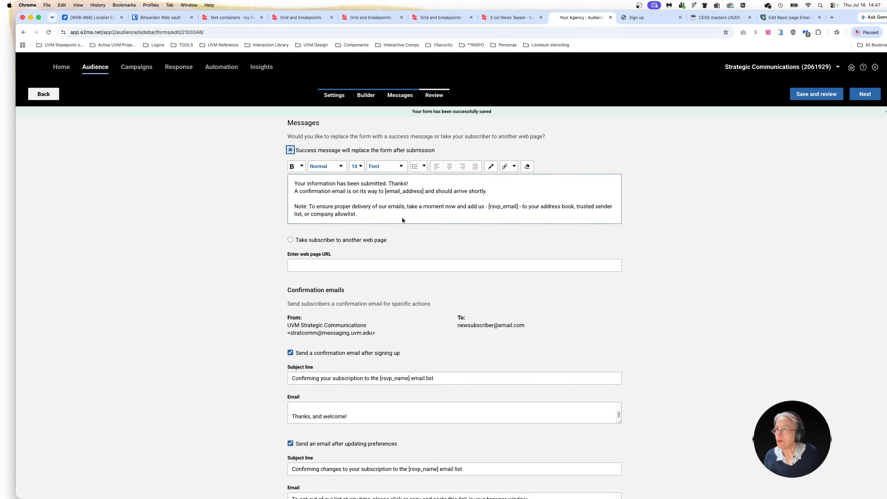
left_click(865, 95)
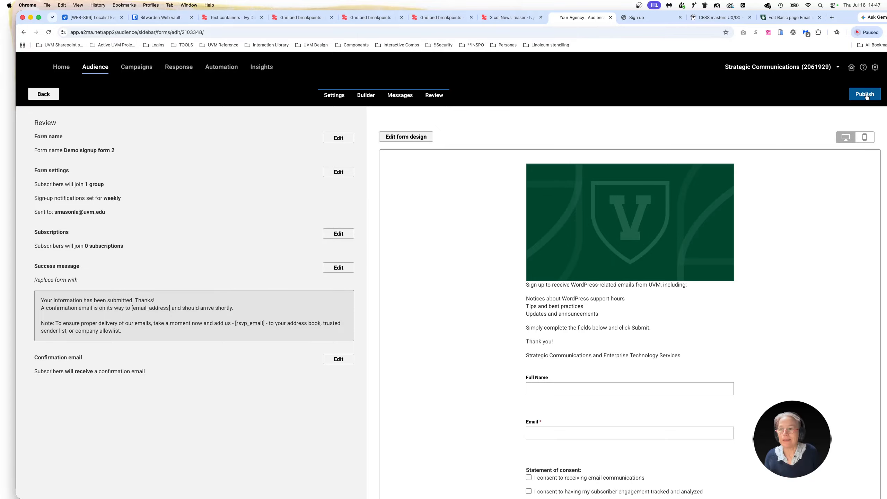
left_click(866, 94)
Step: Check the form's summary and preview, including the consent statements, and publish the form
scroll(582, 371, "down", 3)
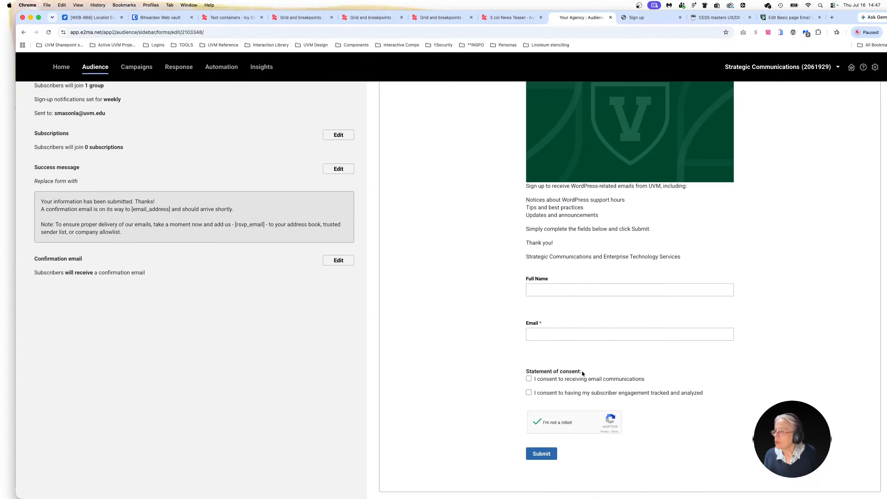
scroll(601, 329, "up", 3)
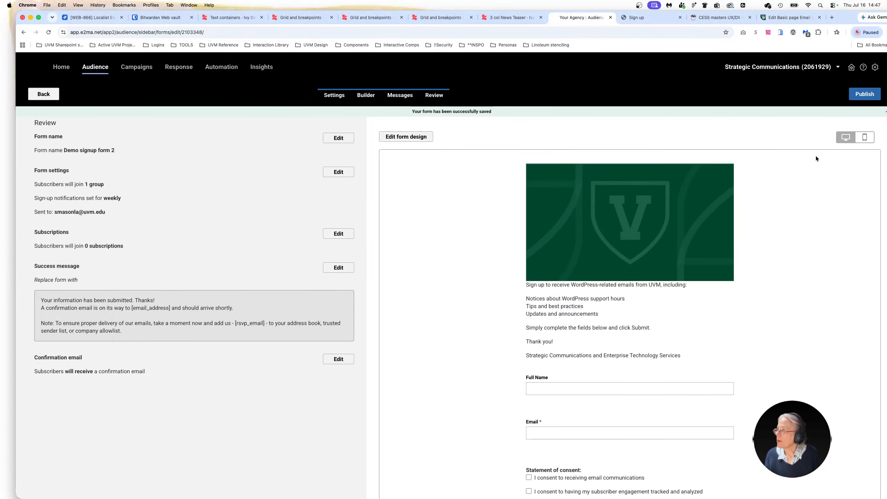
left_click(865, 95)
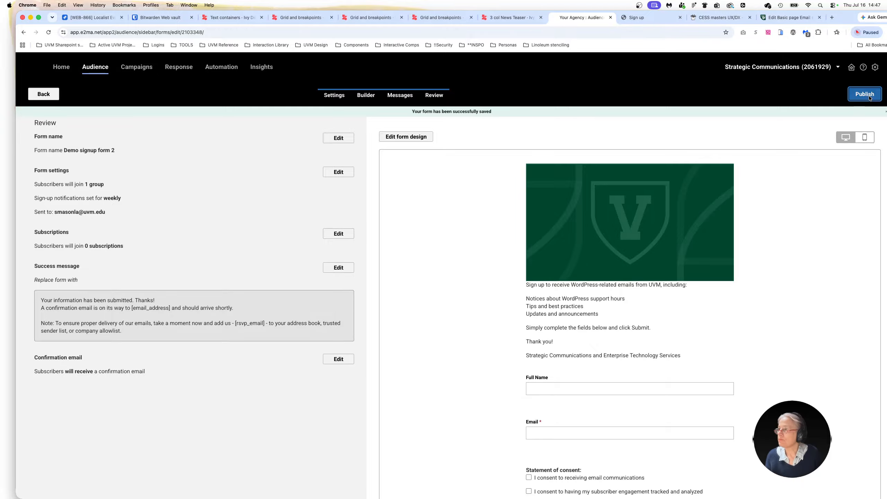